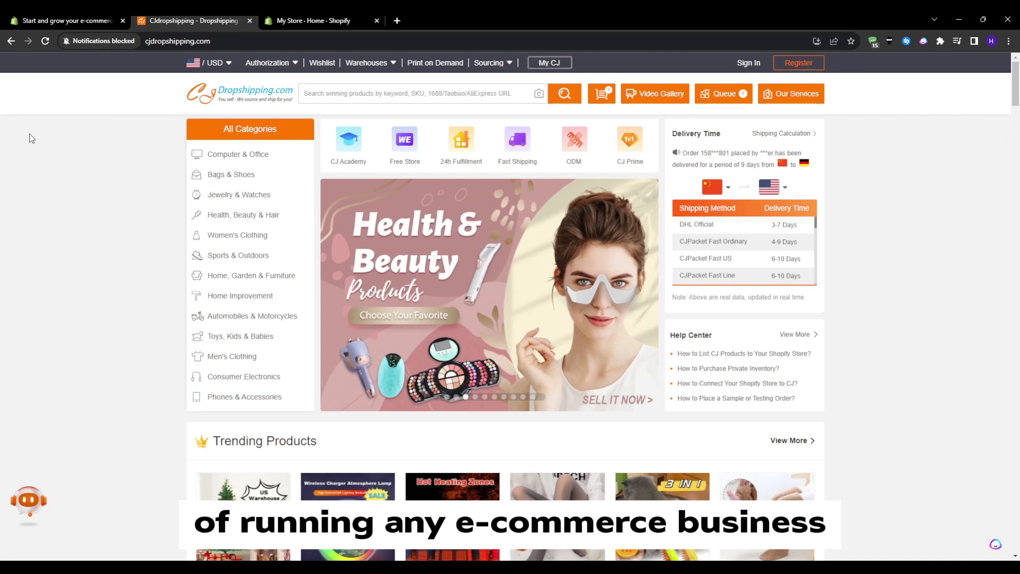
- Open Shopify's pricing page and review the plans and the $1/month for 3 months offer
middle_click(991, 182)
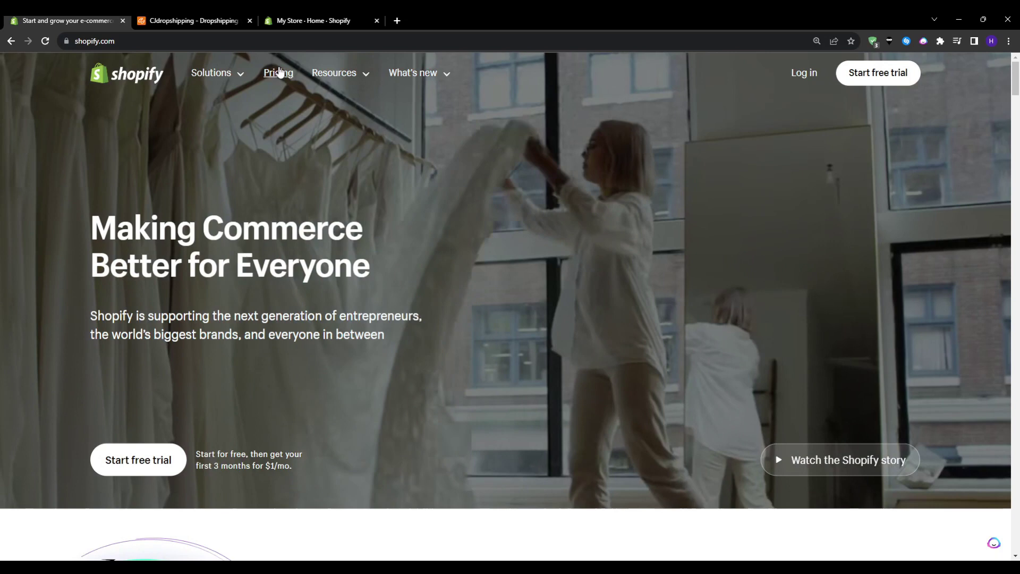
click(279, 73)
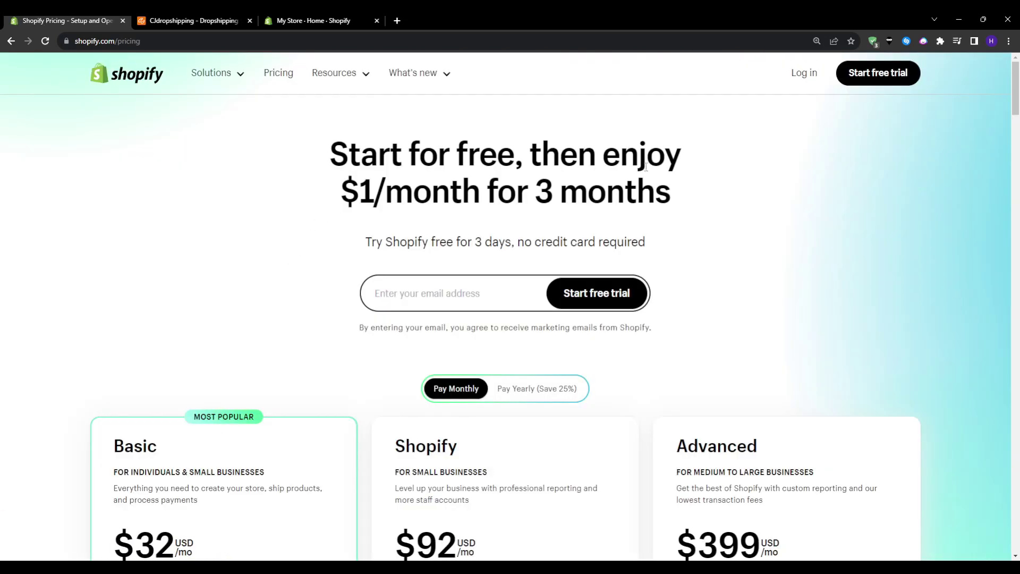
drag(341, 191, 672, 191)
click(672, 192)
scroll(236, 269, down, 4)
scroll(483, 302, down, 1)
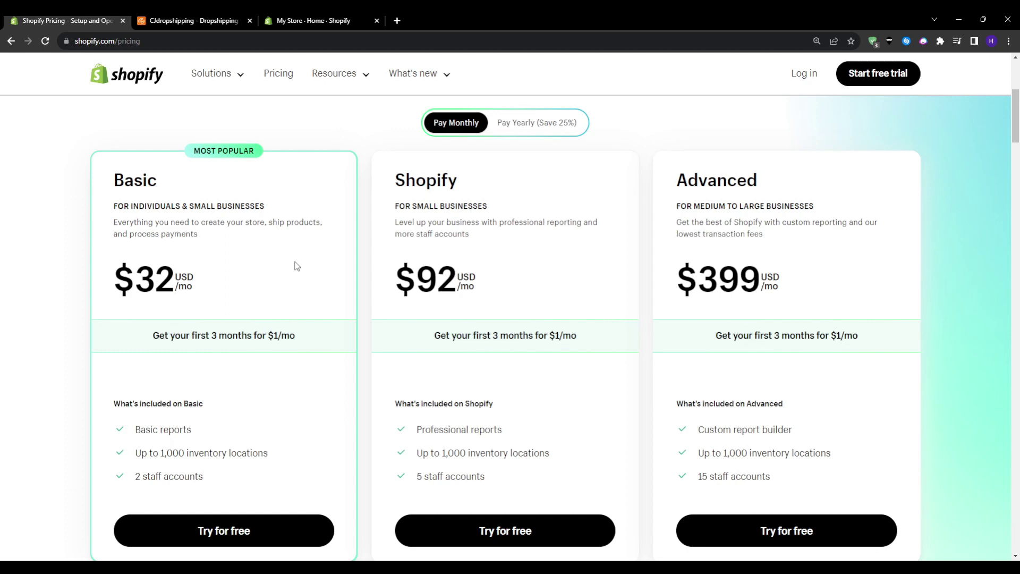
drag(153, 332, 314, 339)
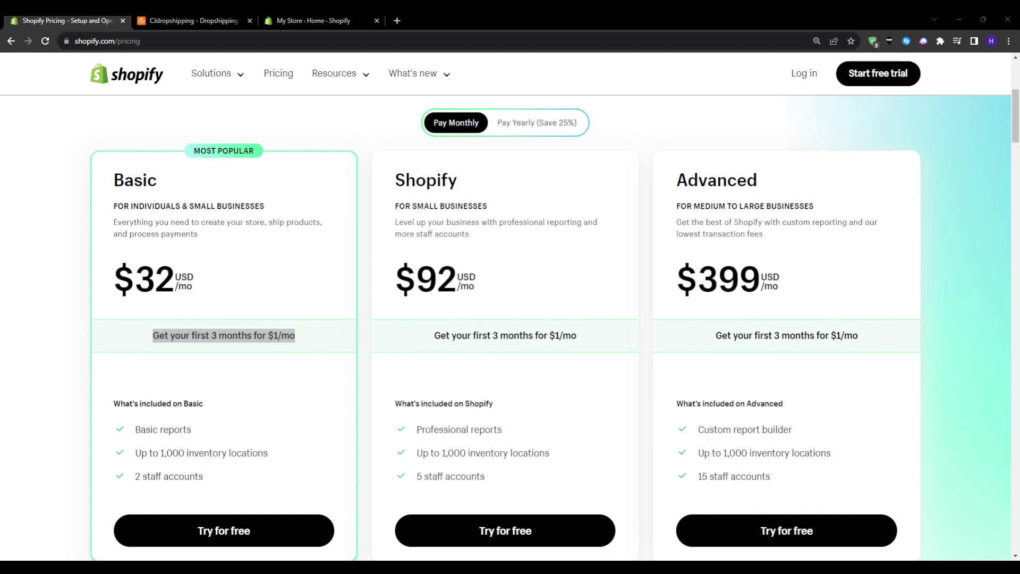
- Open the 2023 Rain Cloud Night Light Humidifier from CJdropshipping's trending products and review its price and shipping details
click(313, 20)
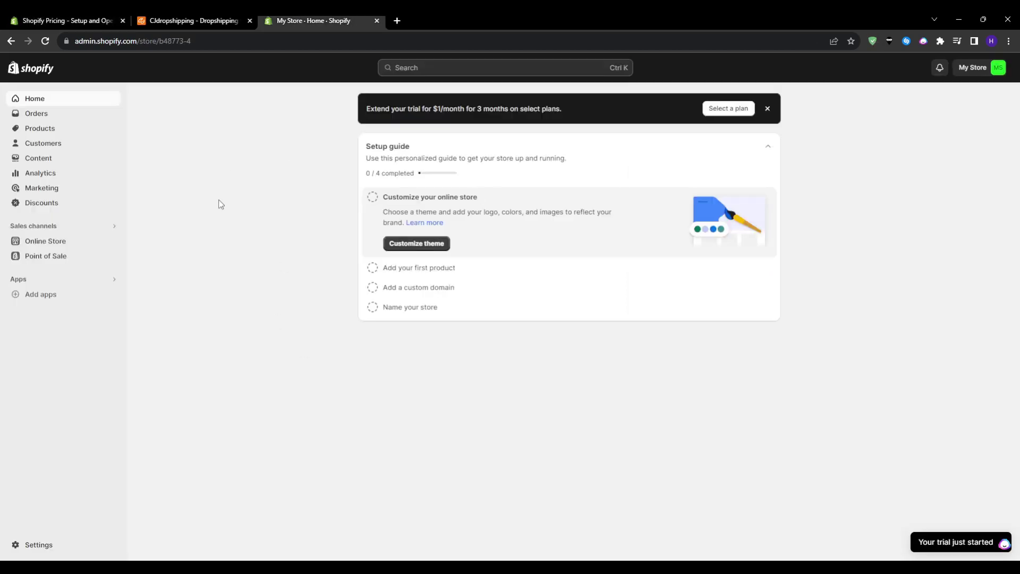
click(211, 20)
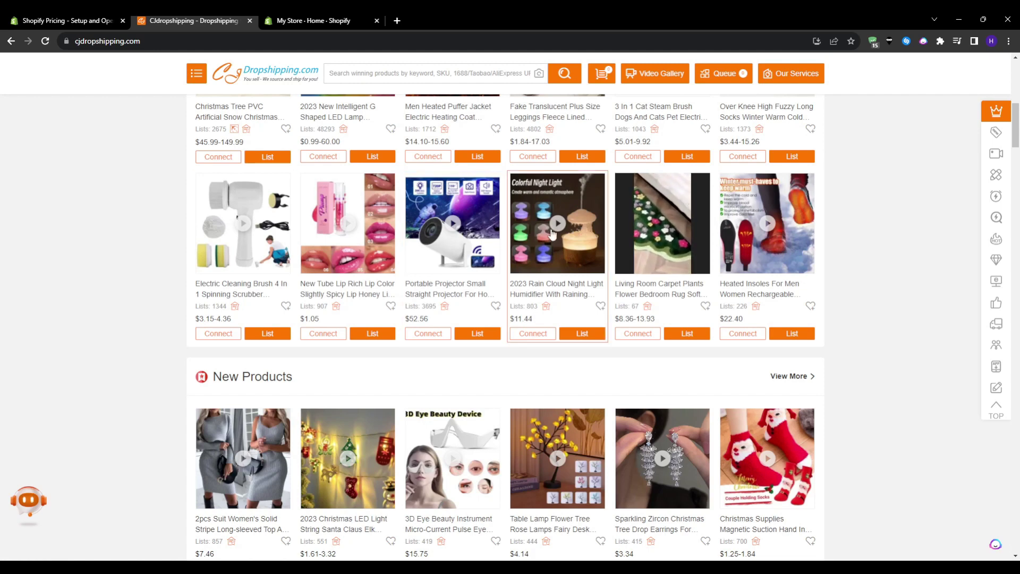
mouse_move(552, 234)
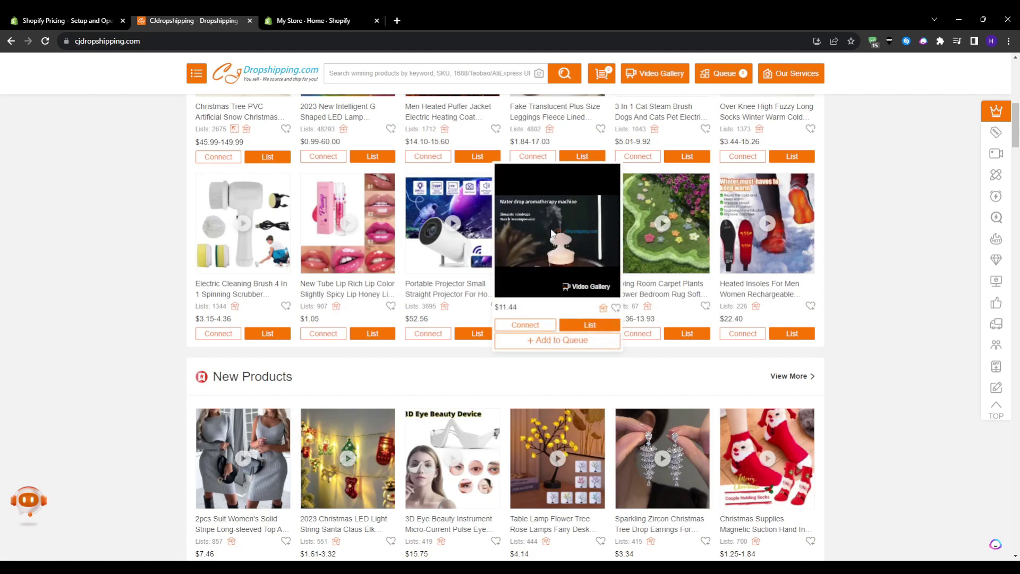
click(551, 231)
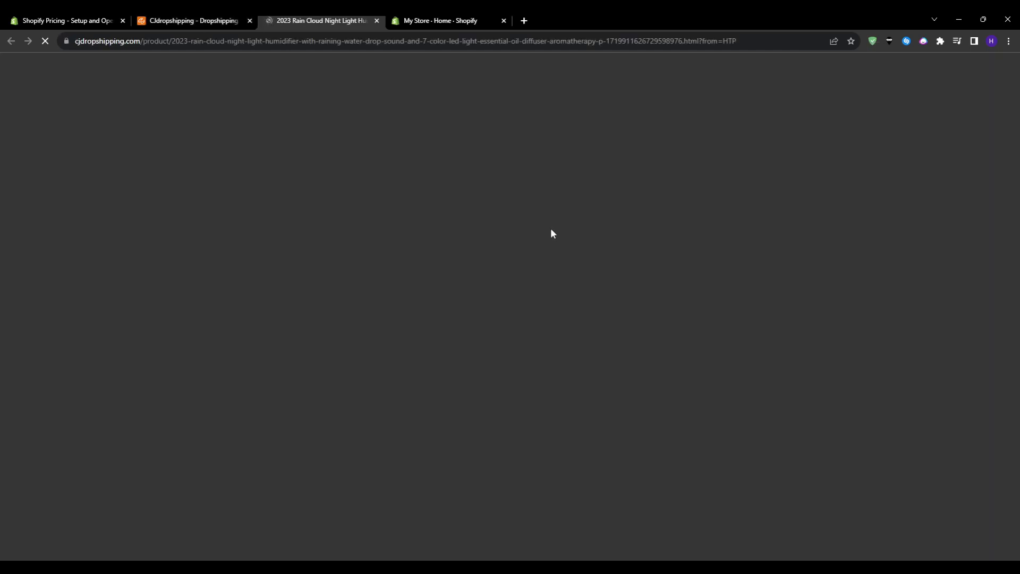
click(222, 27)
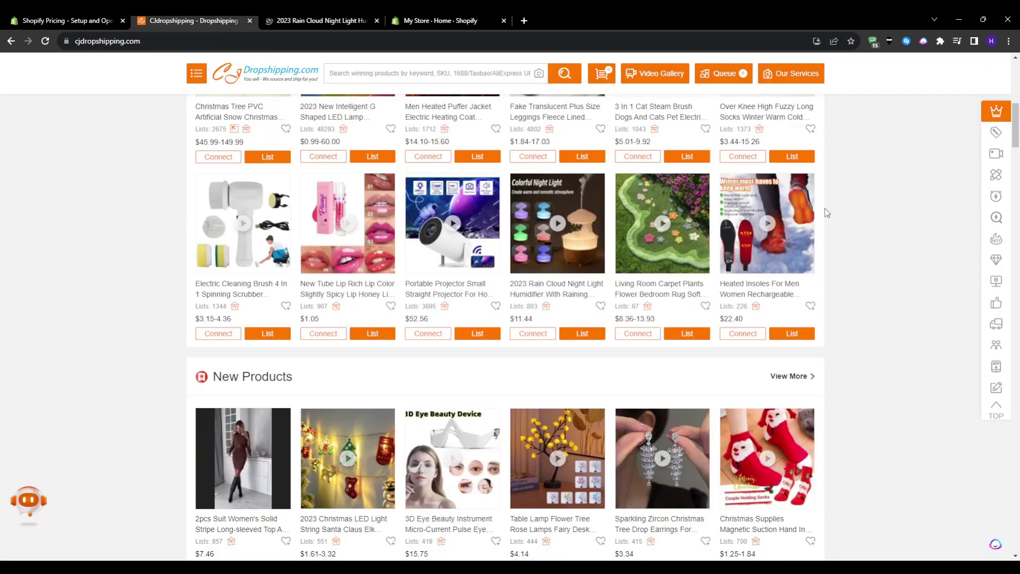
click(286, 20)
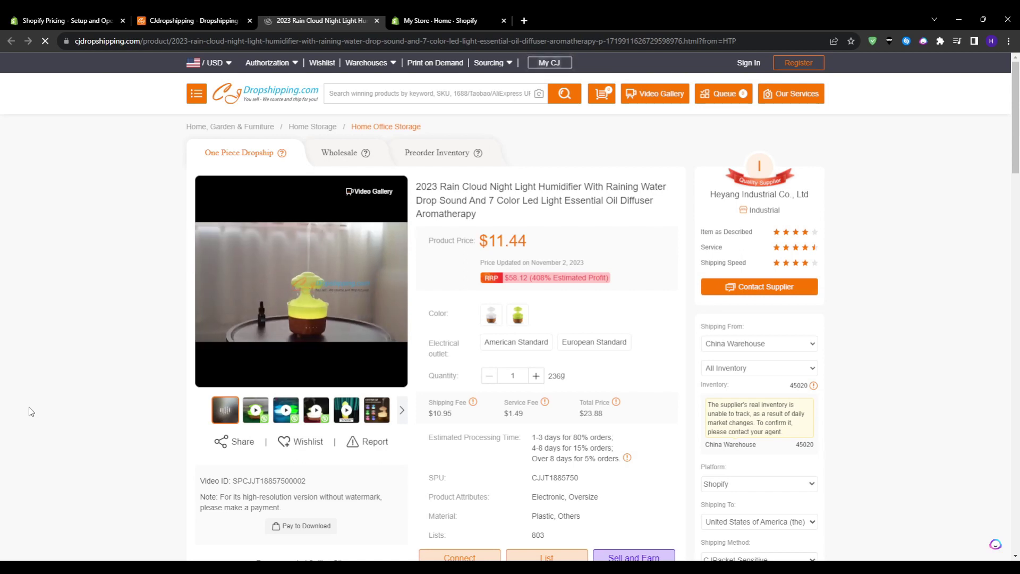
scroll(31, 411, down, 1)
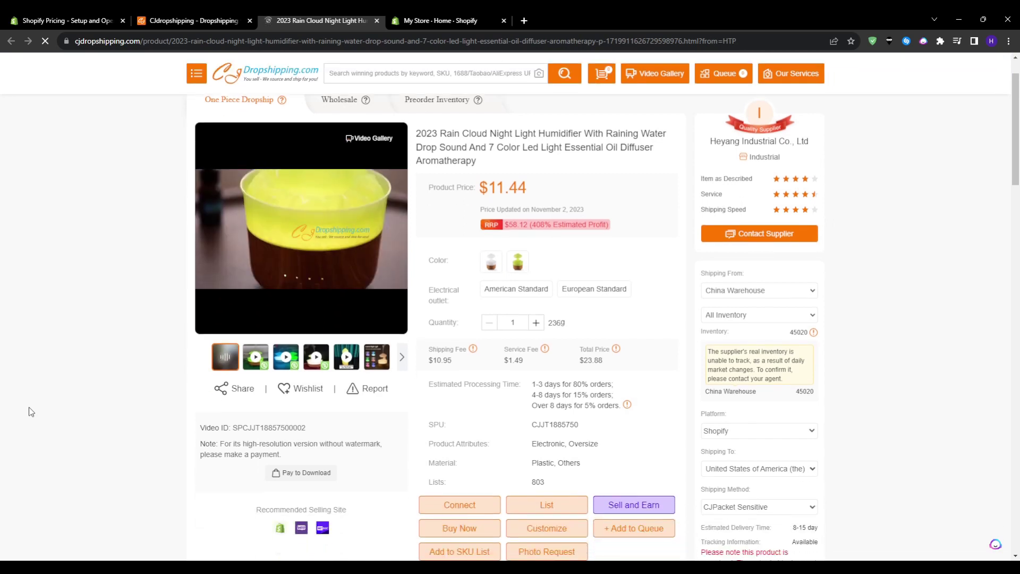
scroll(21, 420, down, 1)
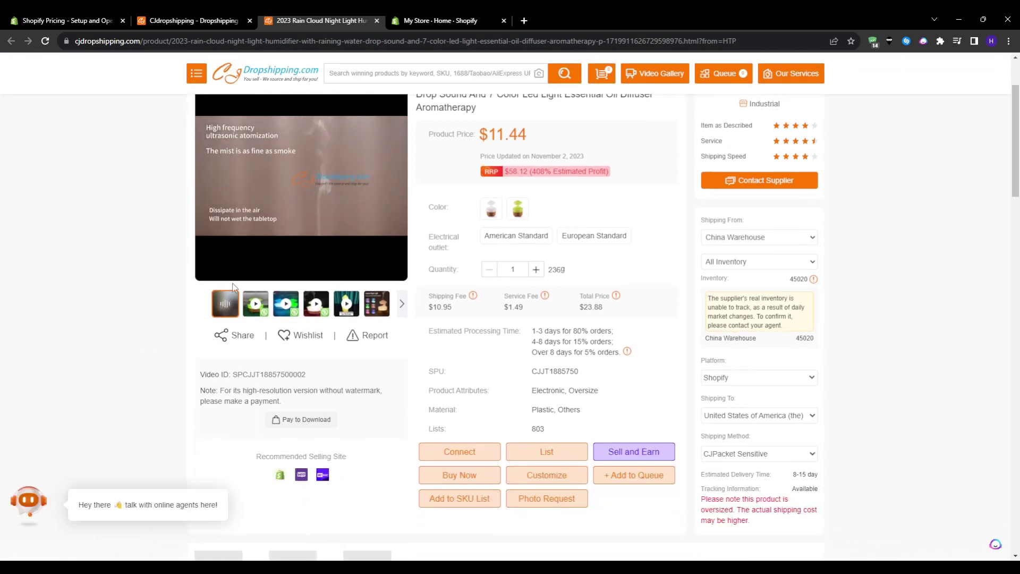
- Open the connection page for the humidifier and view the CJdropshipping app's page in the Shopify App Store
click(469, 452)
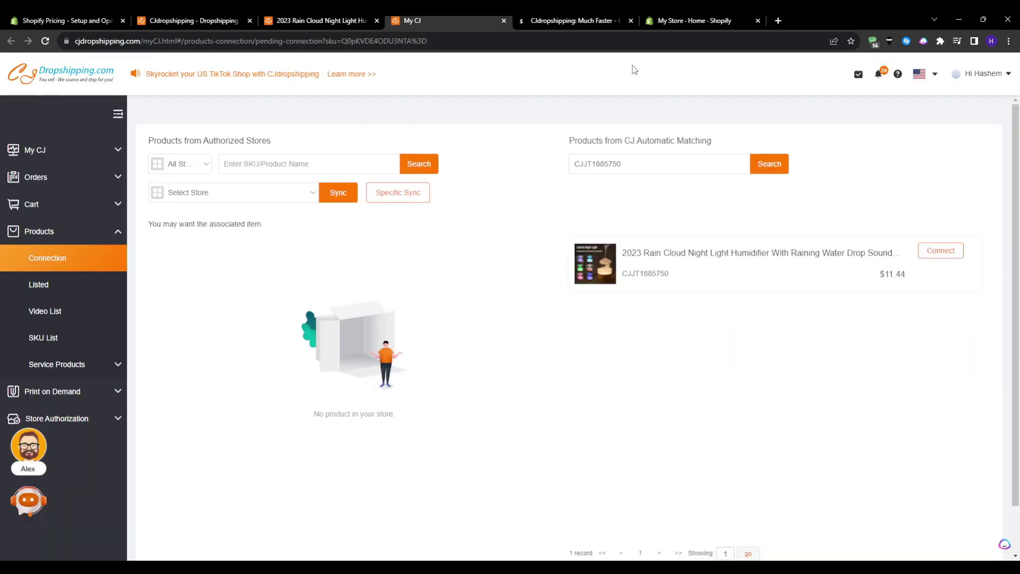
click(615, 22)
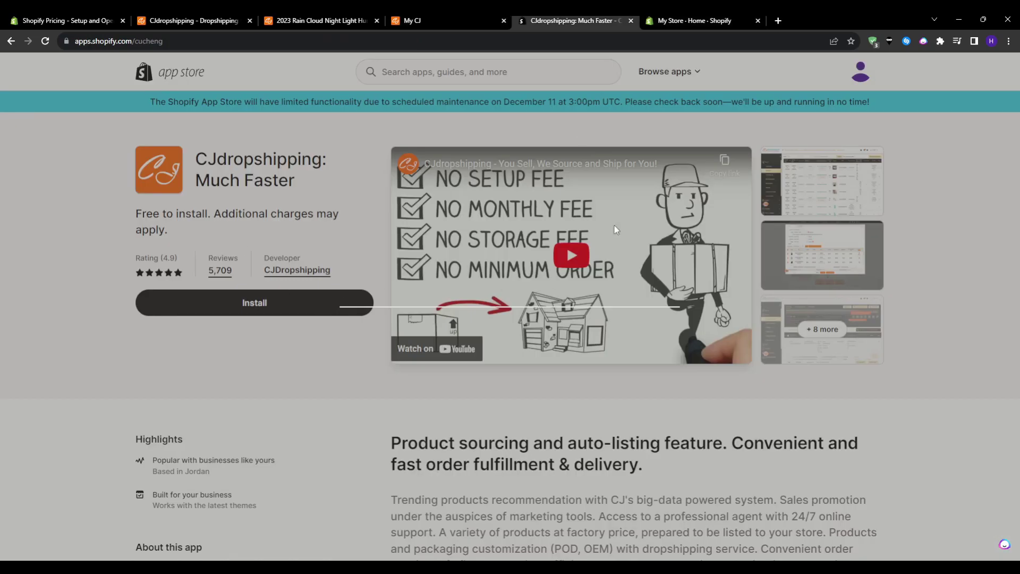
click(417, 22)
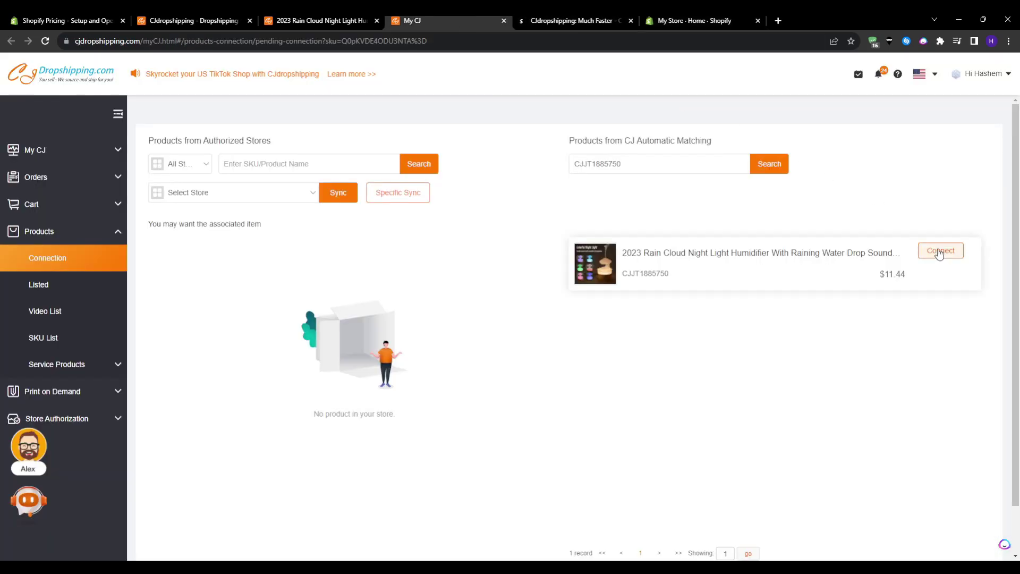
key(ctrl+Tab)
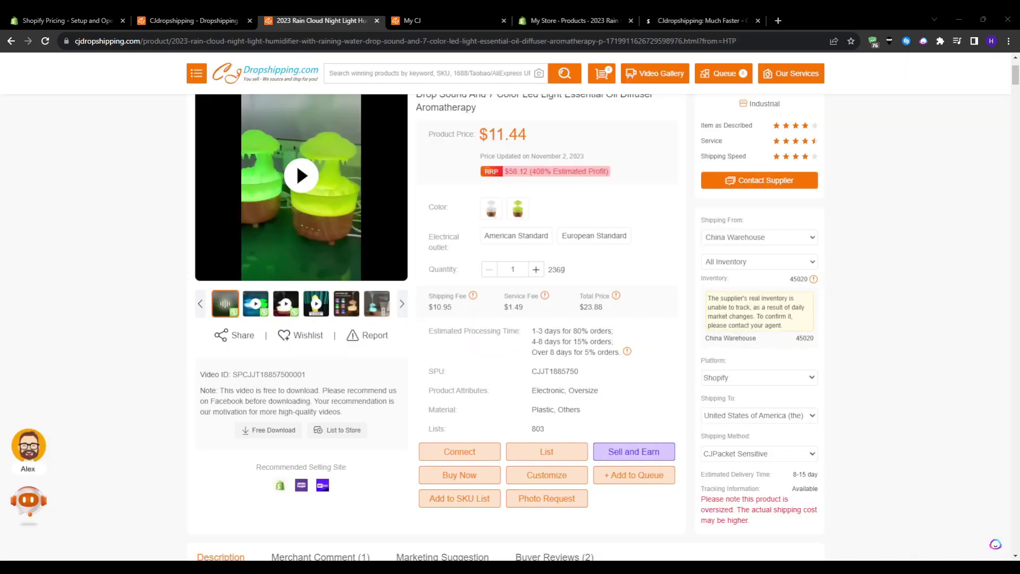
- Open the humidifier's store listing form and apply the recommended listing price to its variants
click(546, 451)
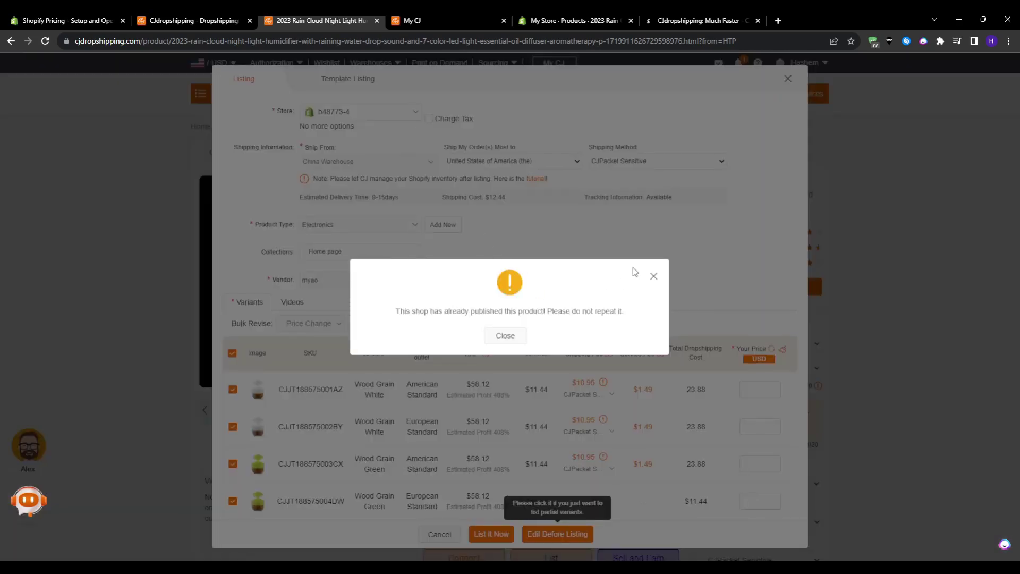
click(655, 276)
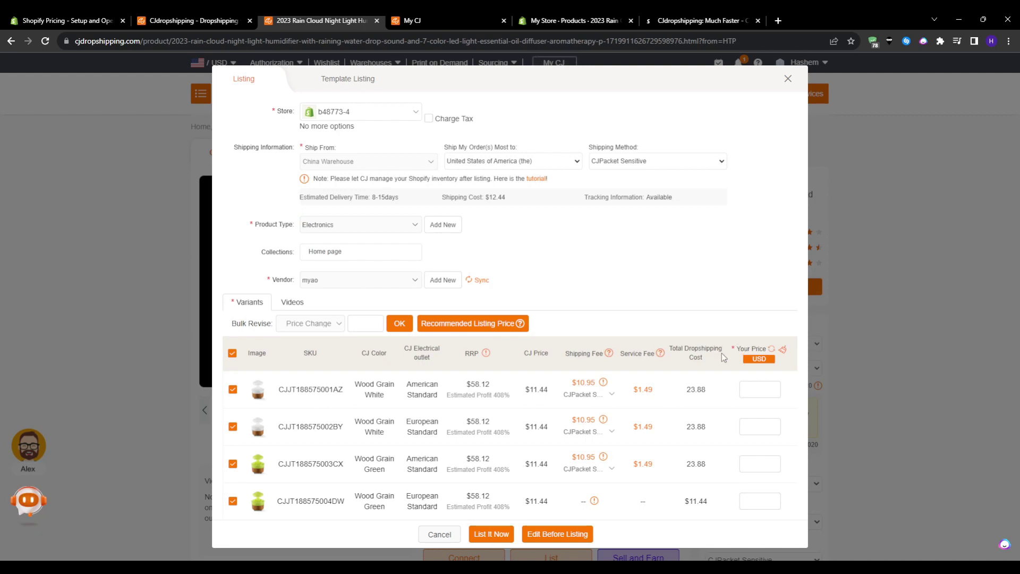
mouse_move(775, 352)
click(499, 323)
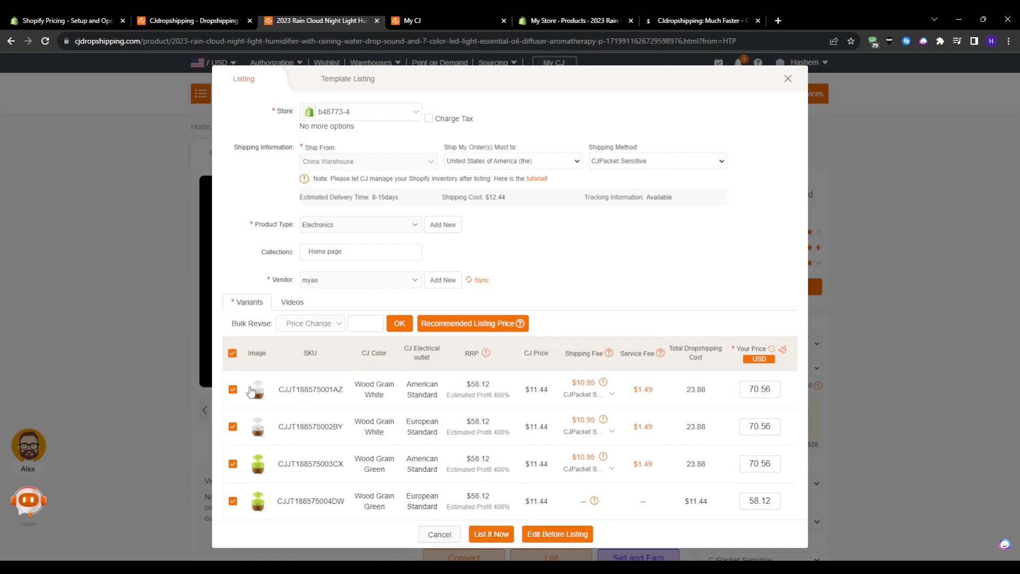
- Switch to the humidifier's product entry in Shopify and review its storefront preview, including the full description
click(549, 22)
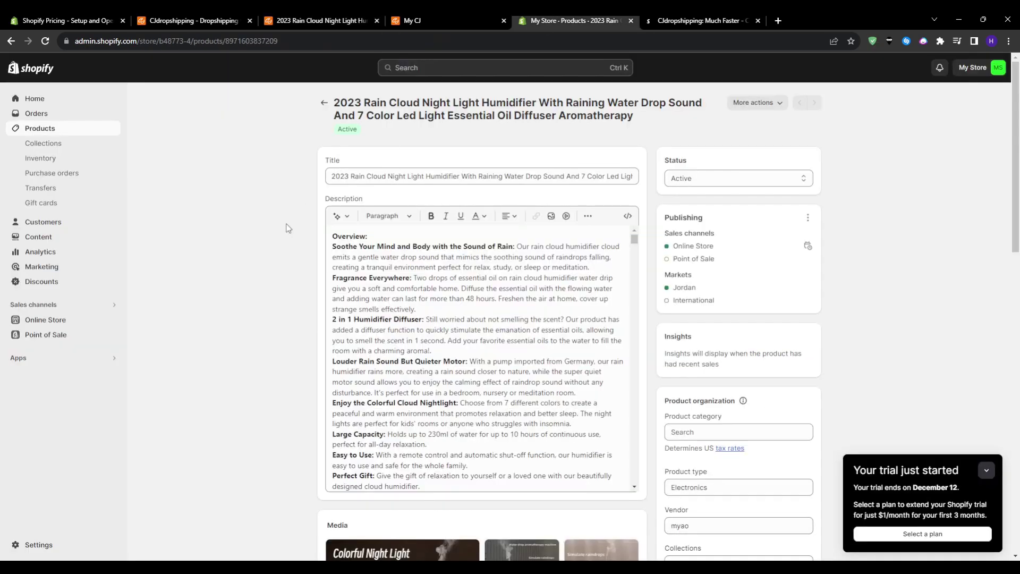
click(324, 102)
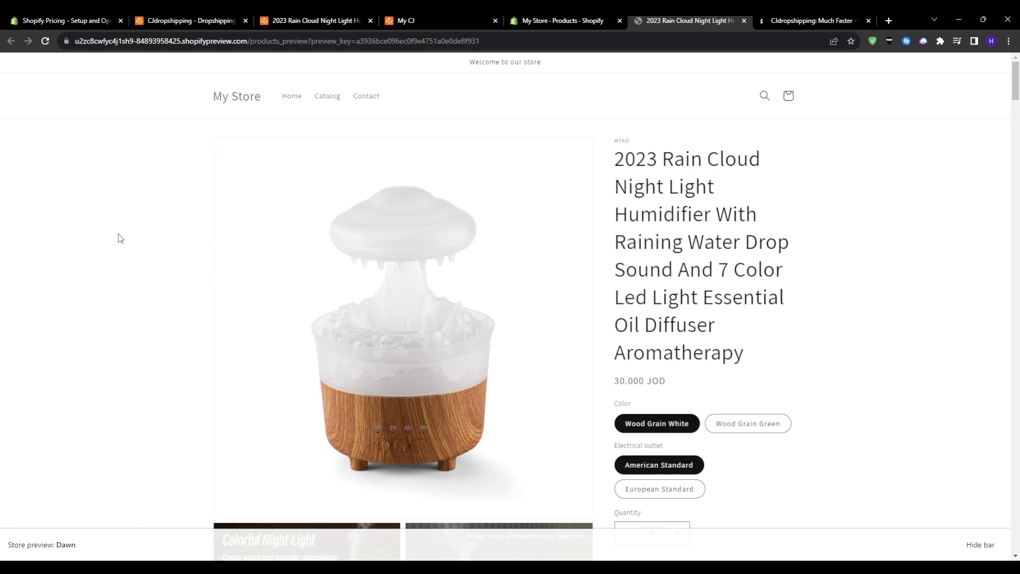
scroll(123, 223, down, 3)
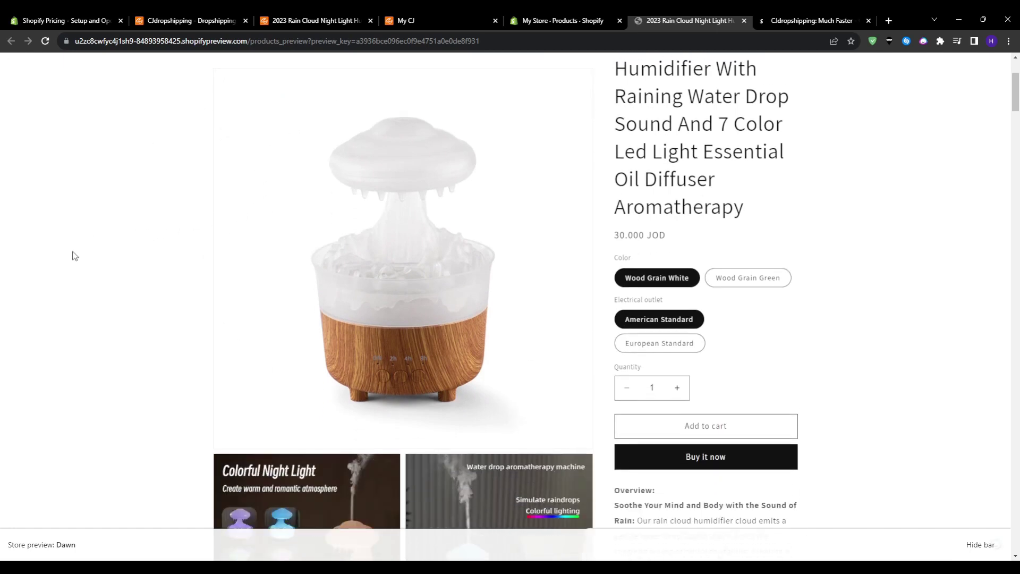
scroll(72, 256, down, 5)
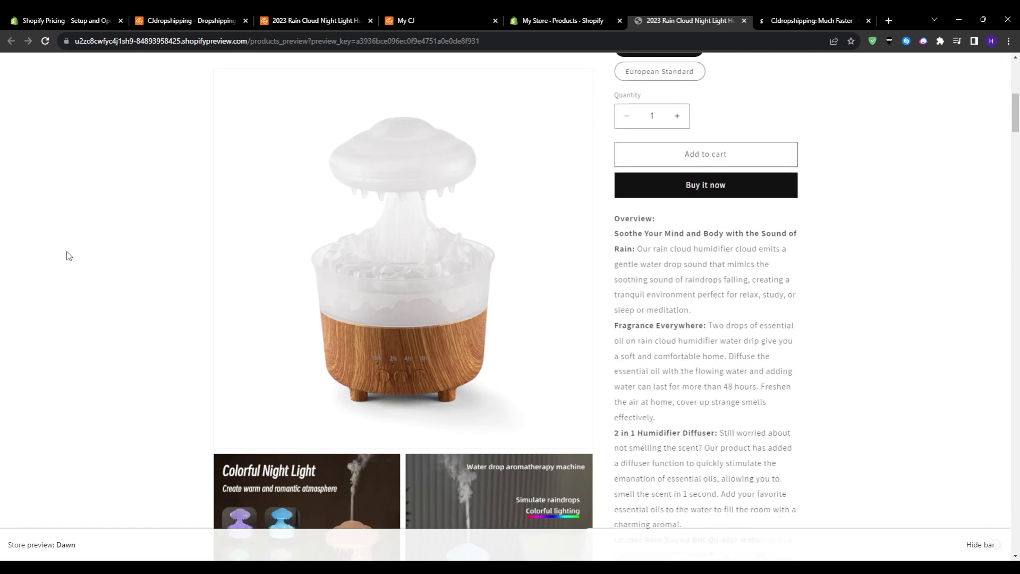
scroll(67, 257, down, 20)
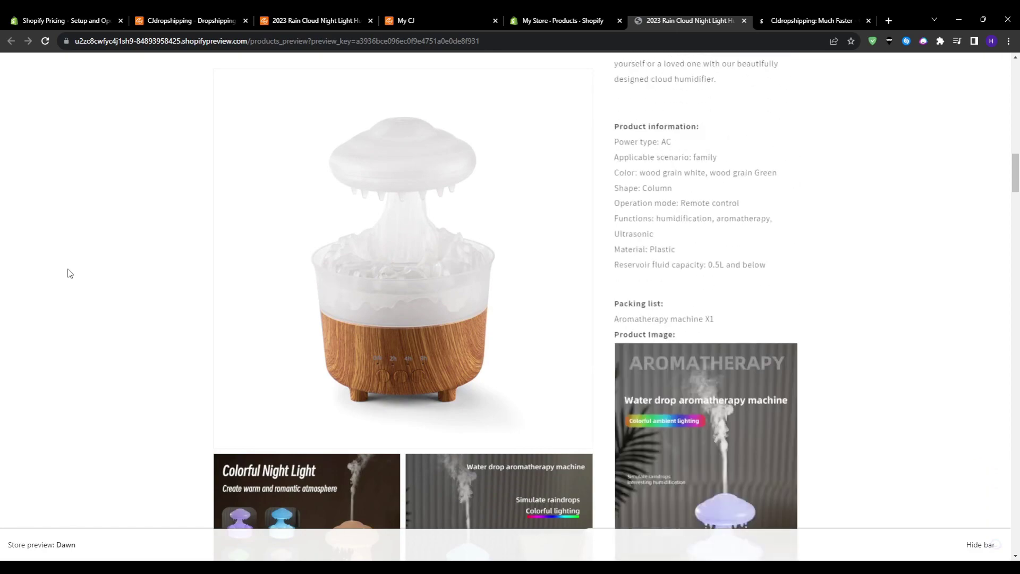
drag(1014, 227, 992, 99)
- Try to buy the humidifier directly from its storefront preview and dismiss the checkout notice
click(678, 363)
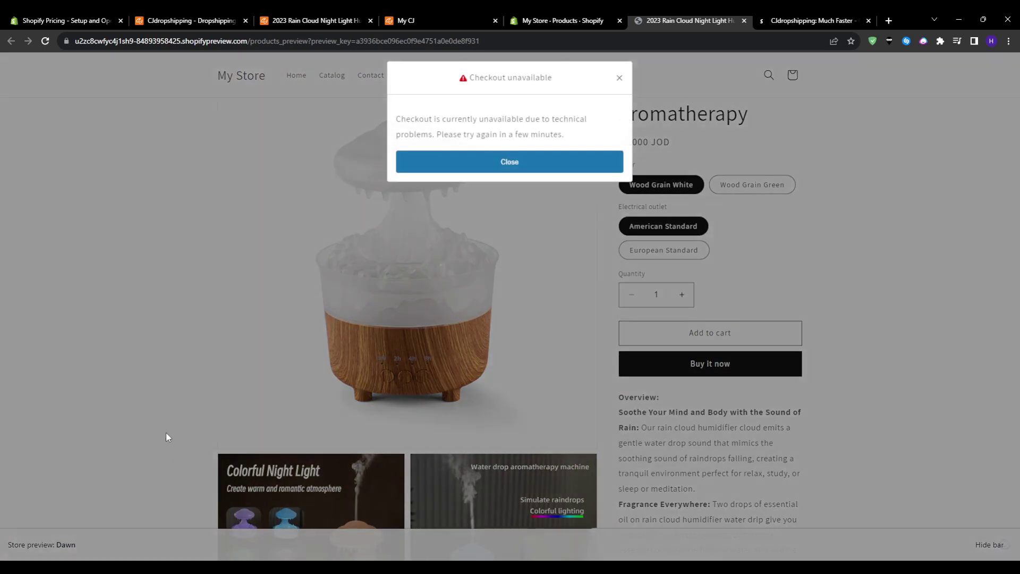
drag(392, 112, 594, 133)
click(589, 162)
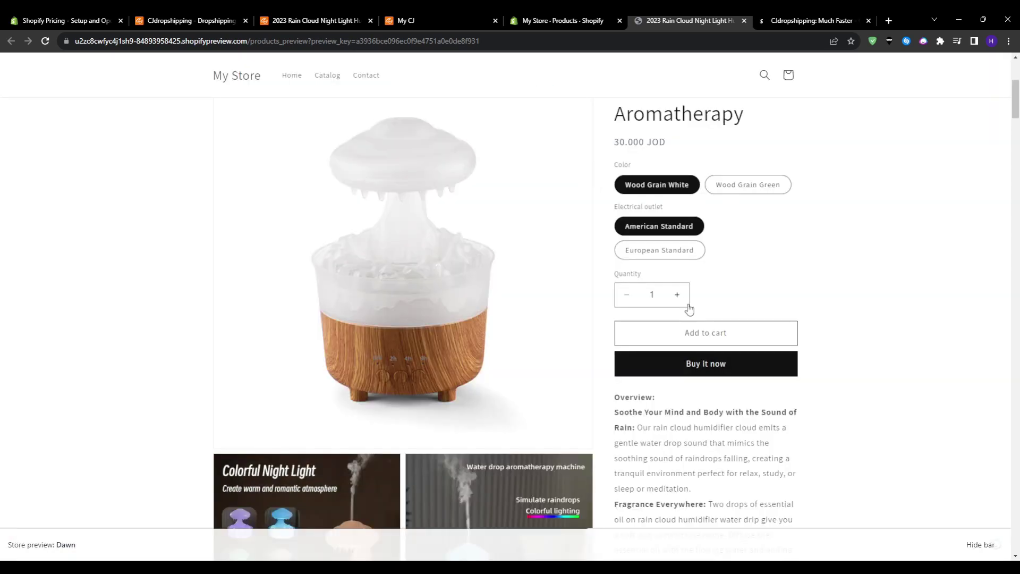
- Add the Wood Grain White, American Standard humidifier to the cart and try to check out from the cart page
click(689, 332)
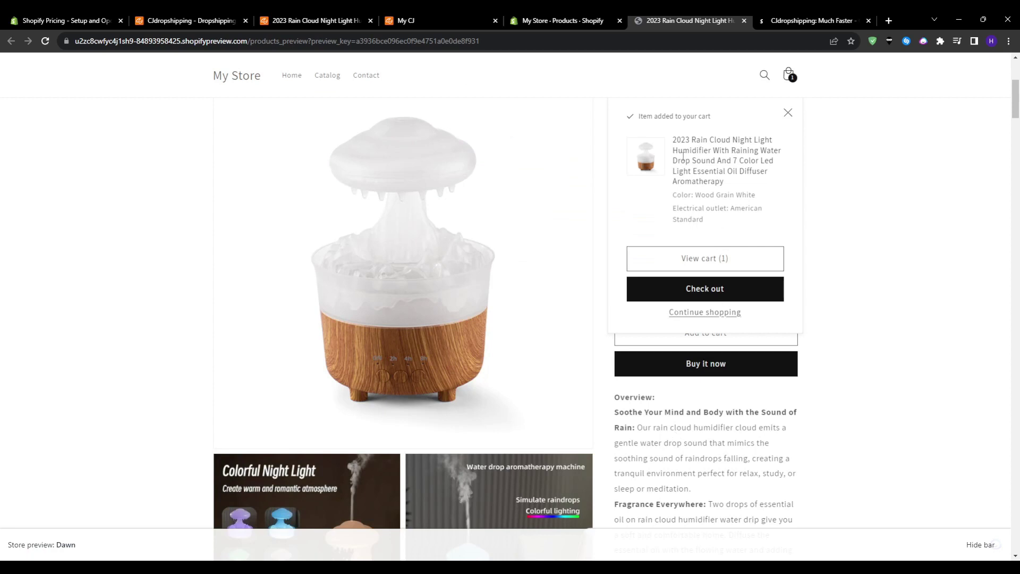
click(715, 259)
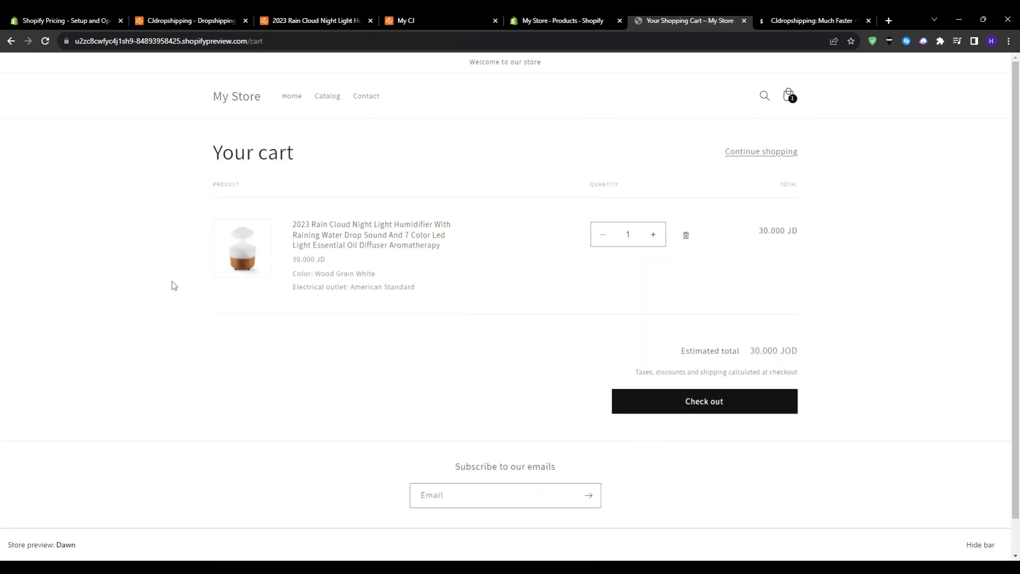
click(676, 413)
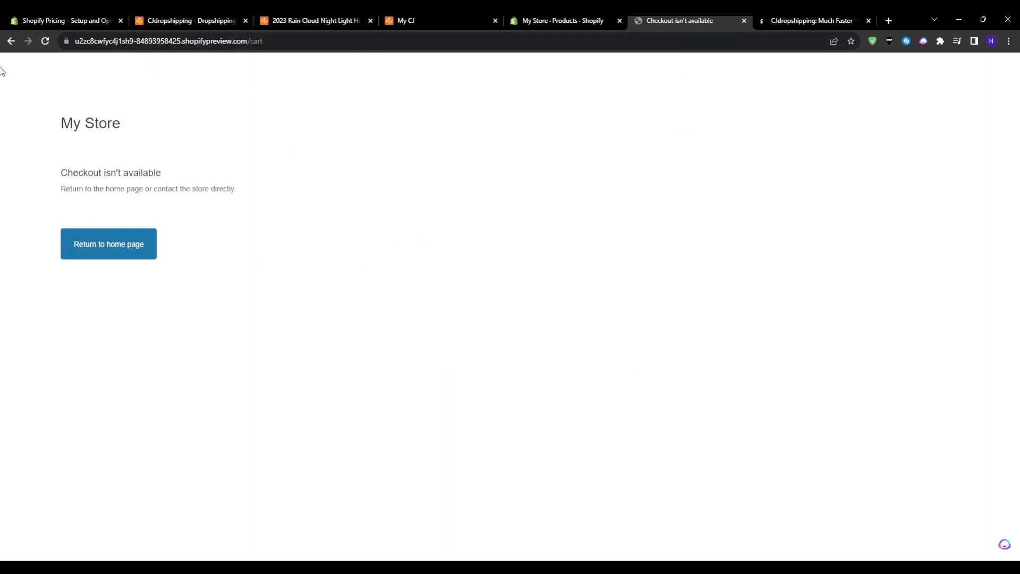
click(11, 41)
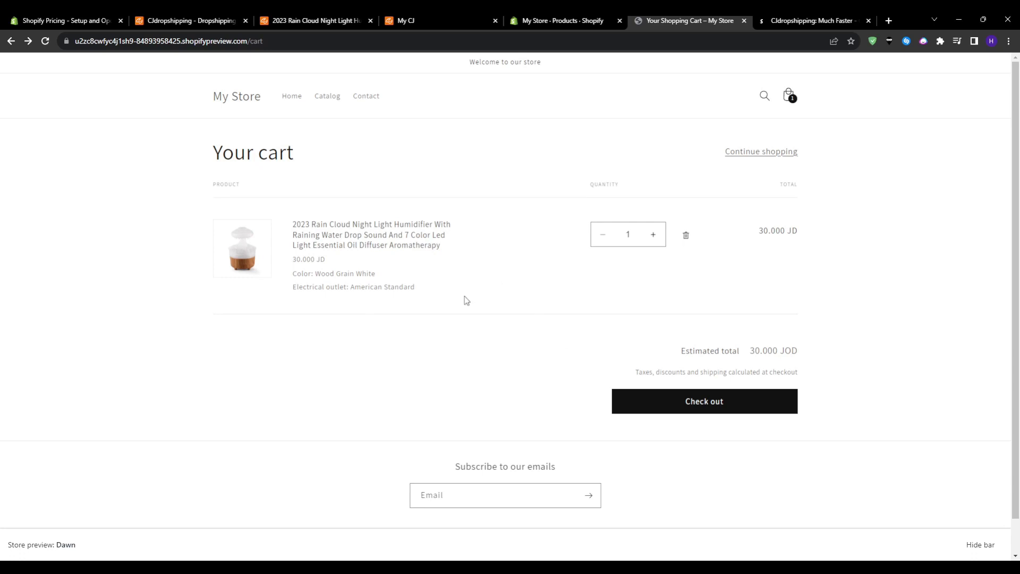
click(11, 41)
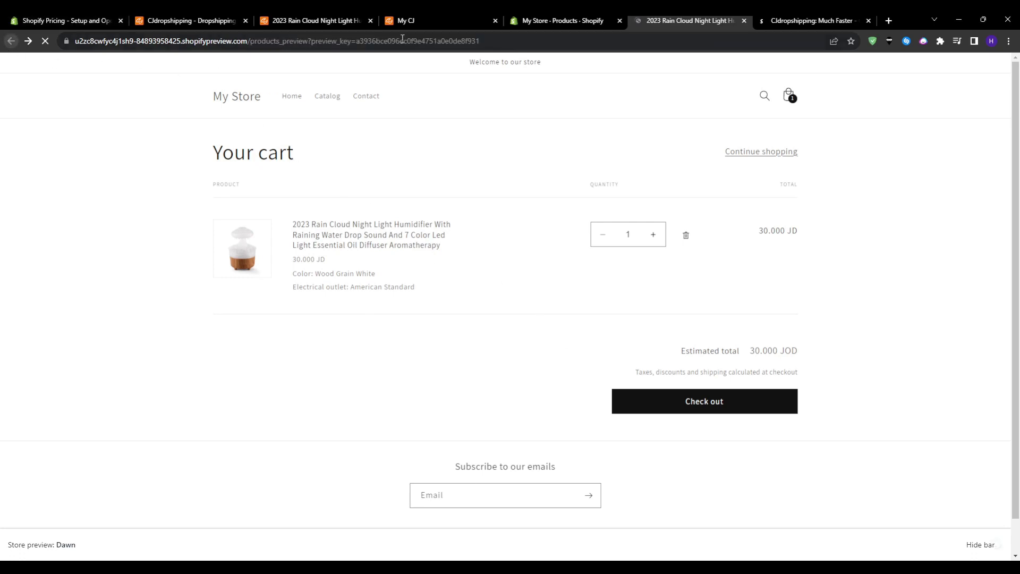
- Open the Imported Orders page in My CJ and dismiss its introductory tour
click(412, 21)
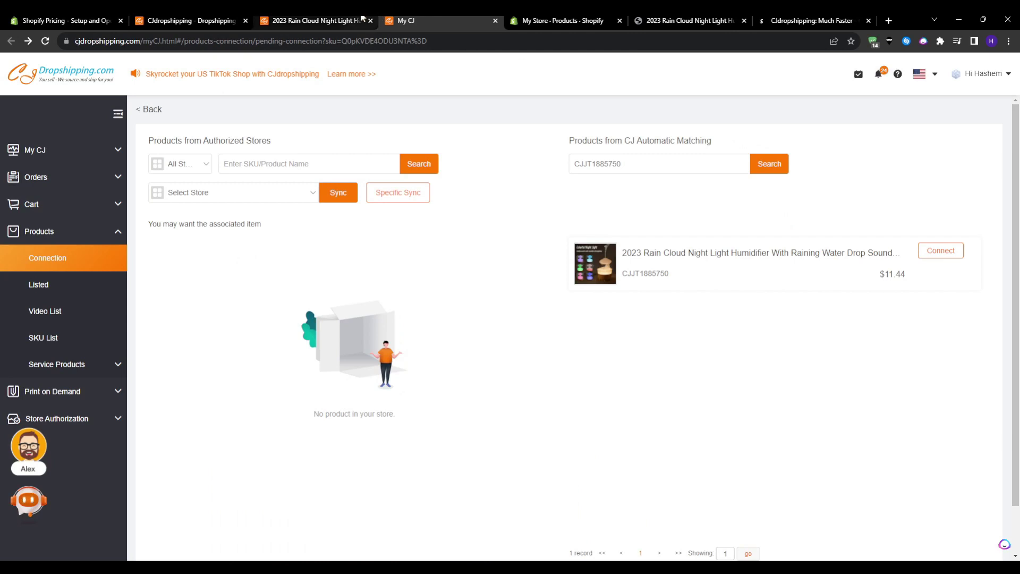
click(48, 182)
click(48, 205)
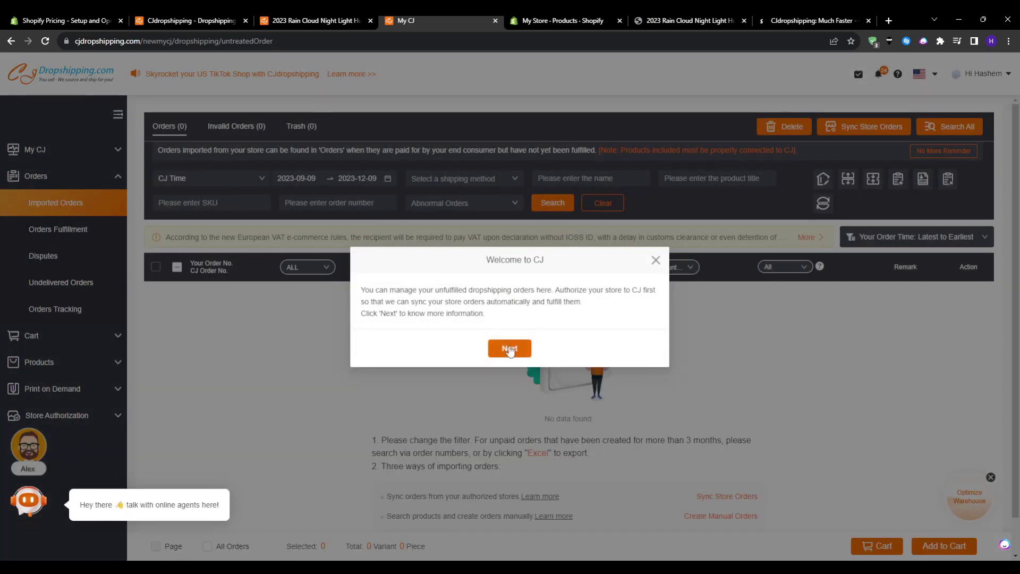
click(508, 346)
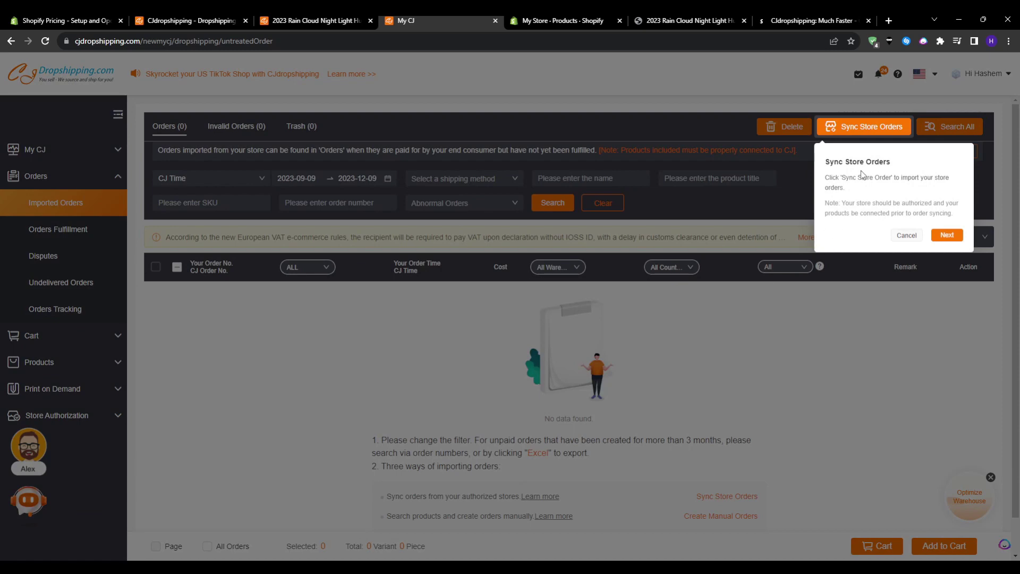
click(906, 236)
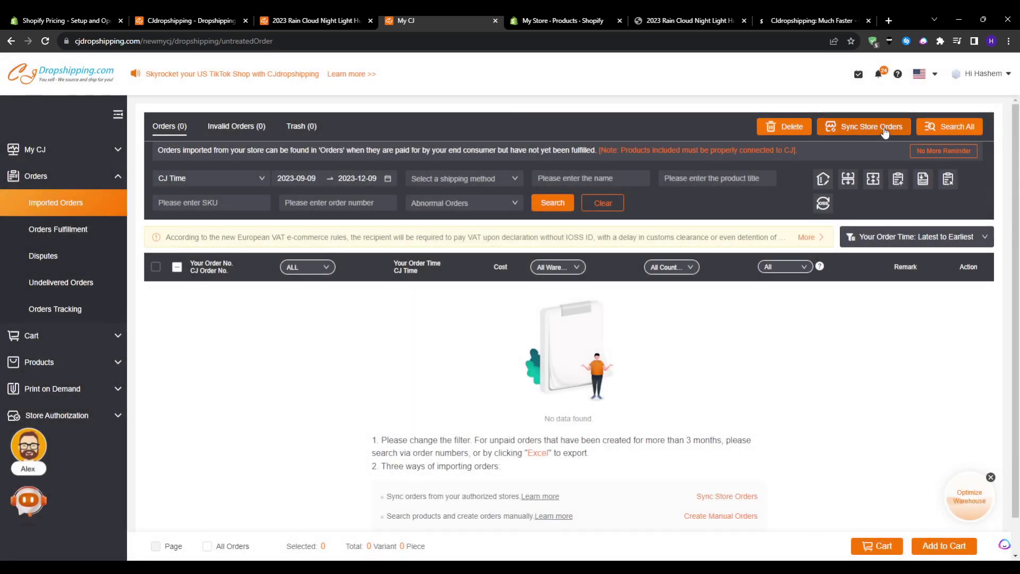
- Open the store order sync, choose store b48773-4 with Time as the sync criterion, and try to start syncing
click(885, 132)
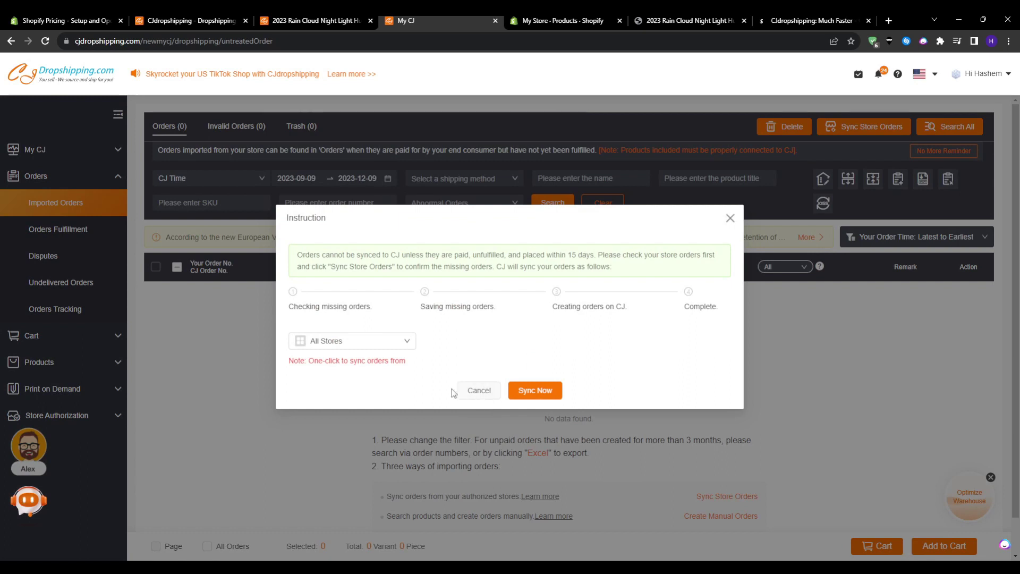
click(386, 342)
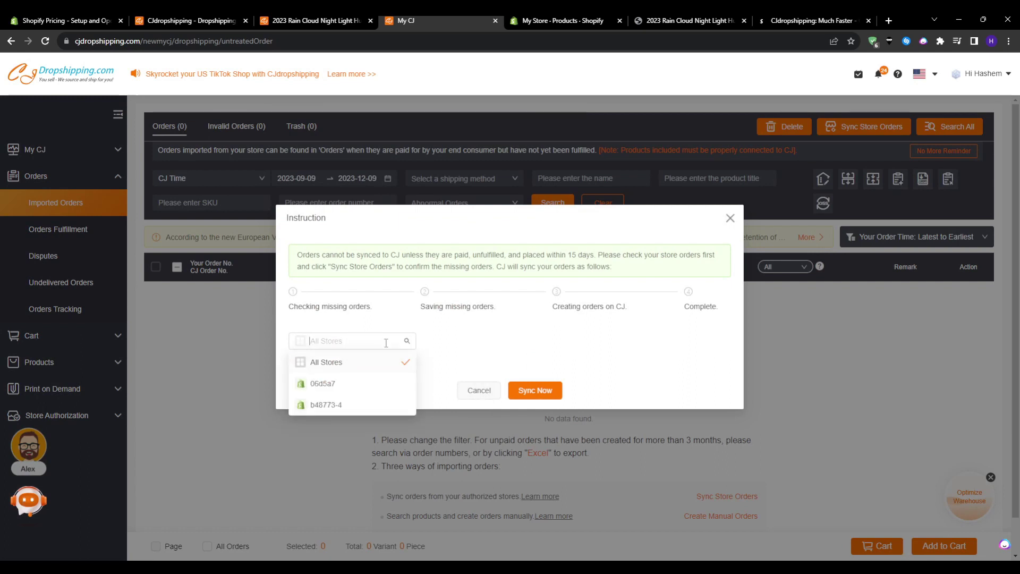
click(364, 404)
click(480, 351)
click(476, 359)
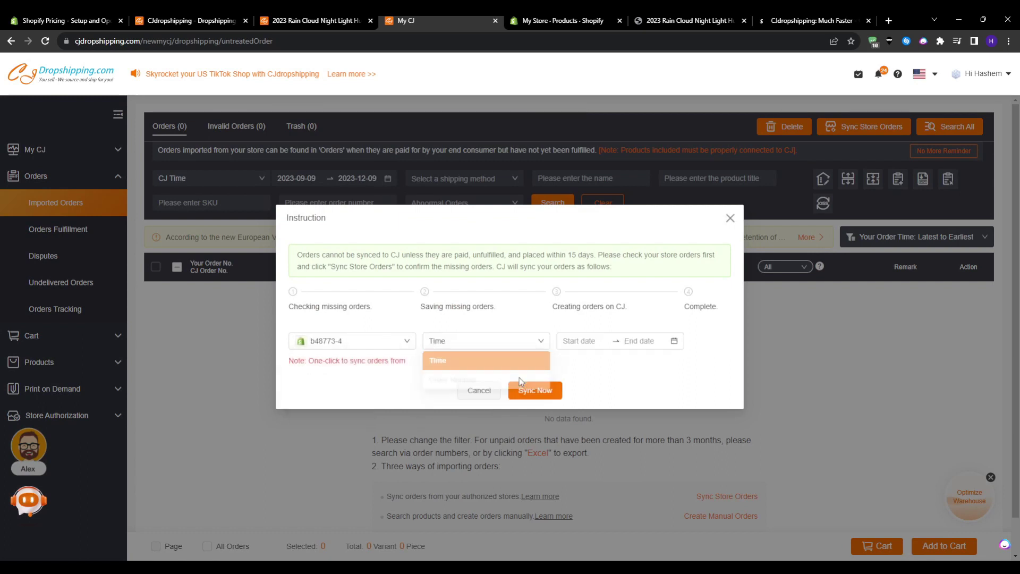
click(537, 392)
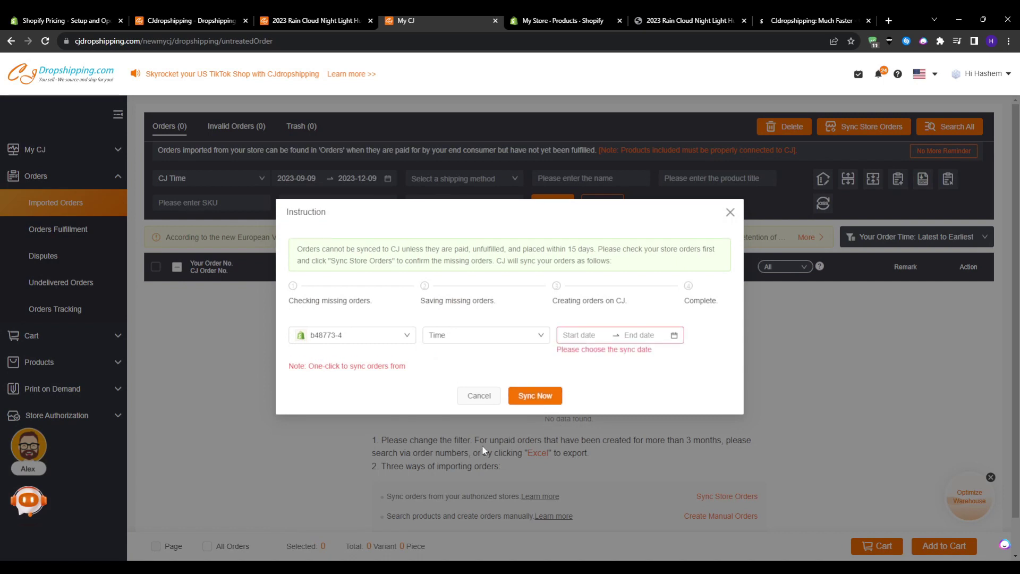
- Set the sync period to 2023-12-09 through 2023-12-09, sync the store's orders, and close the result summary
click(578, 334)
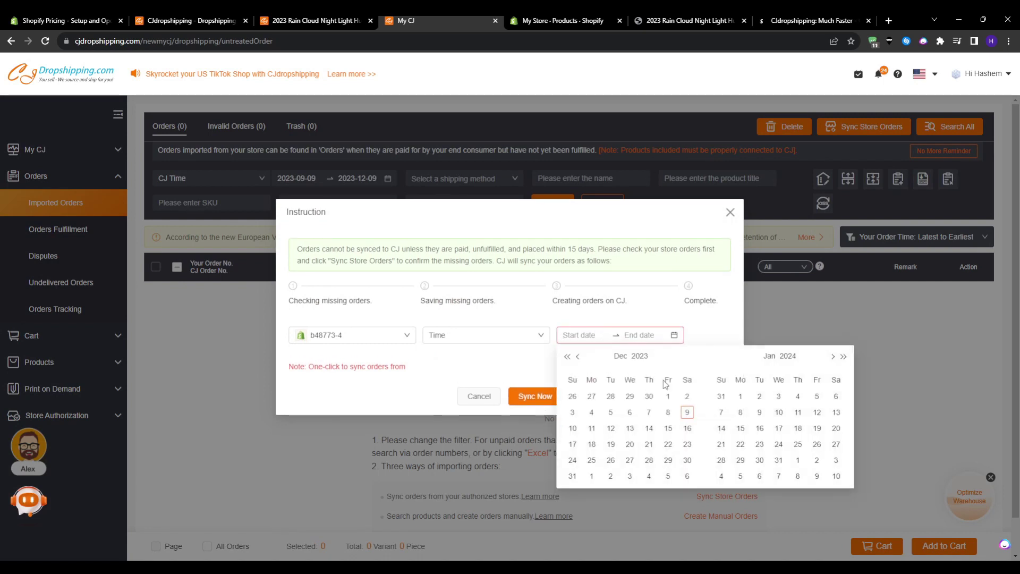
click(687, 412)
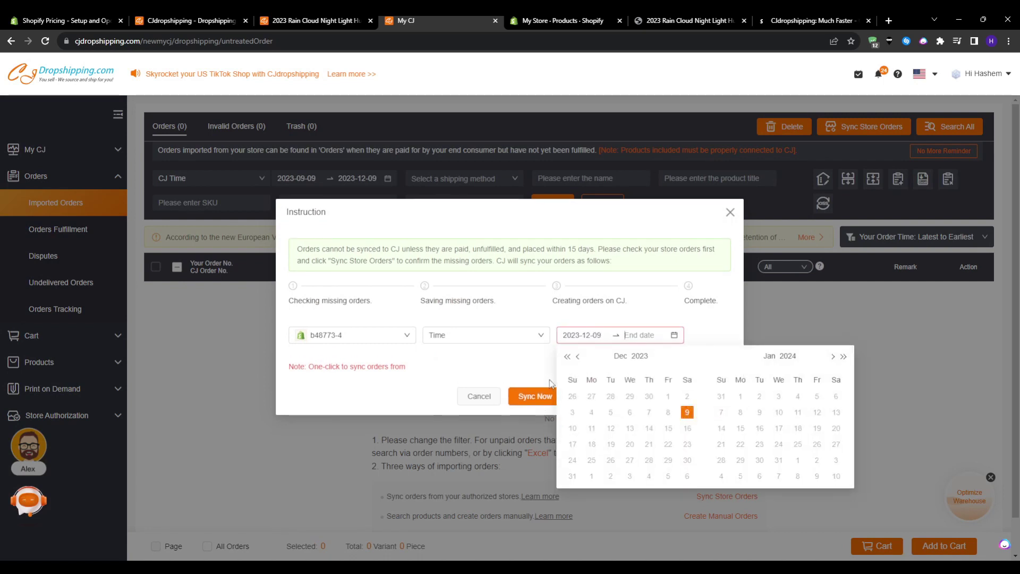
click(687, 413)
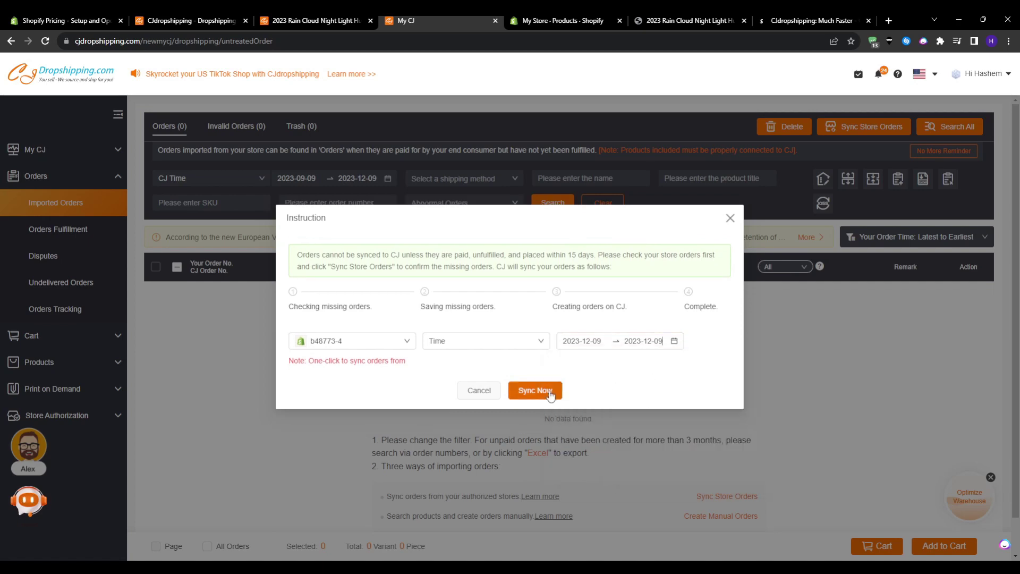
click(535, 396)
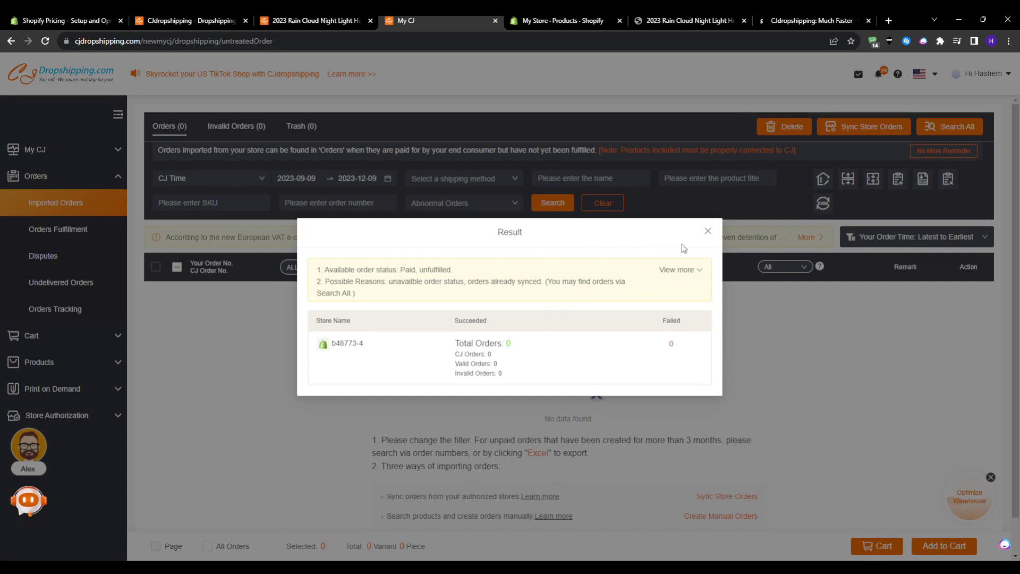
click(708, 228)
- Look over the Imported Orders and Orders Fulfillment pages, ending back on Imported Orders
scroll(440, 317, down, 1)
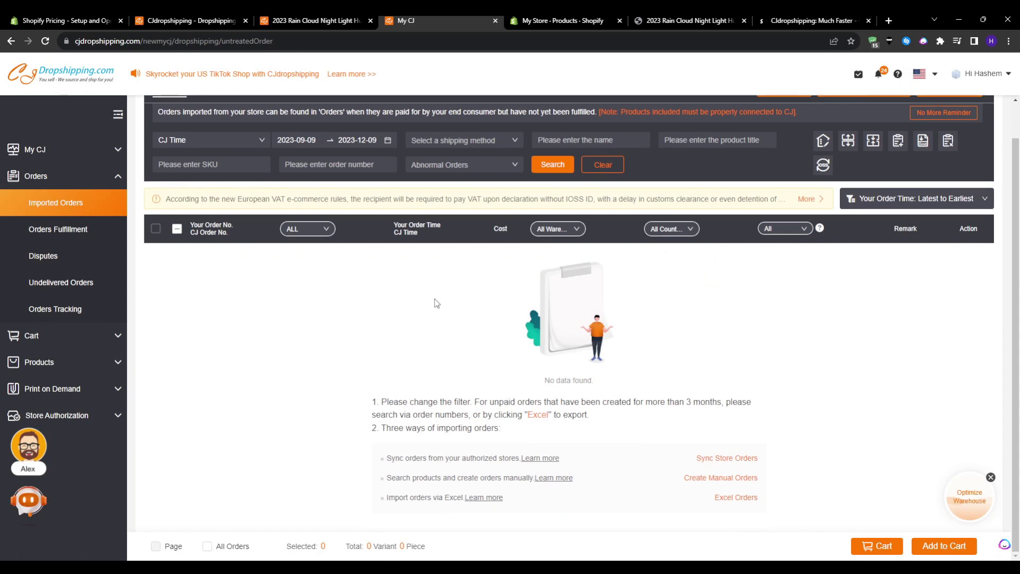
click(75, 228)
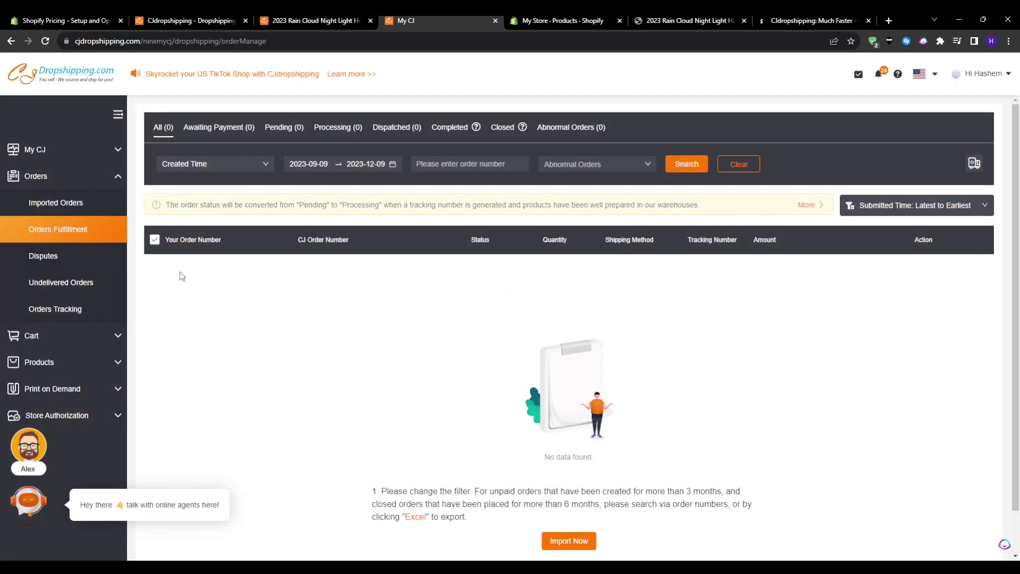
click(83, 201)
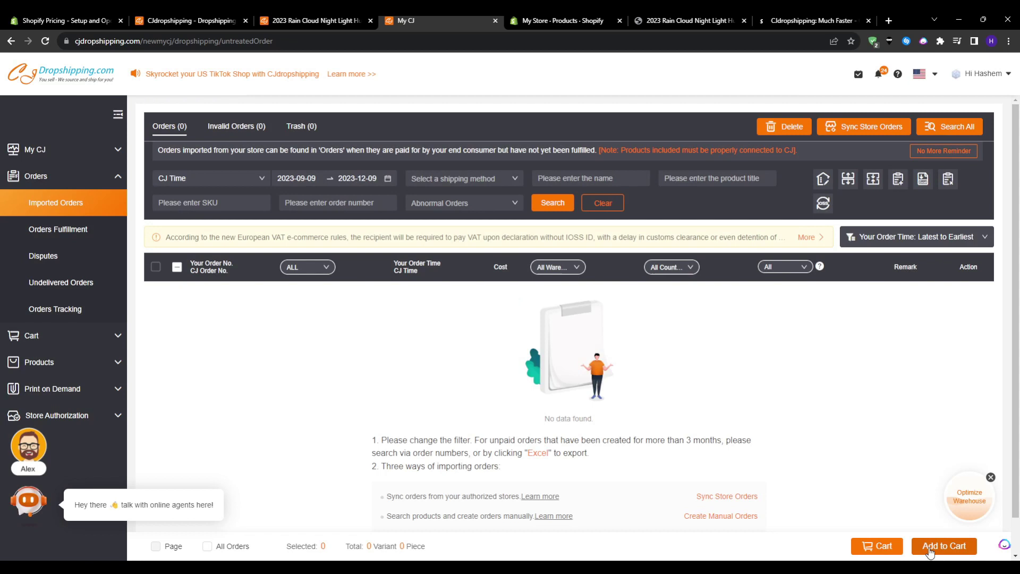
- Try adding imported orders to the cart, then open the cart's Dropship Orders page and try to submit it
click(930, 553)
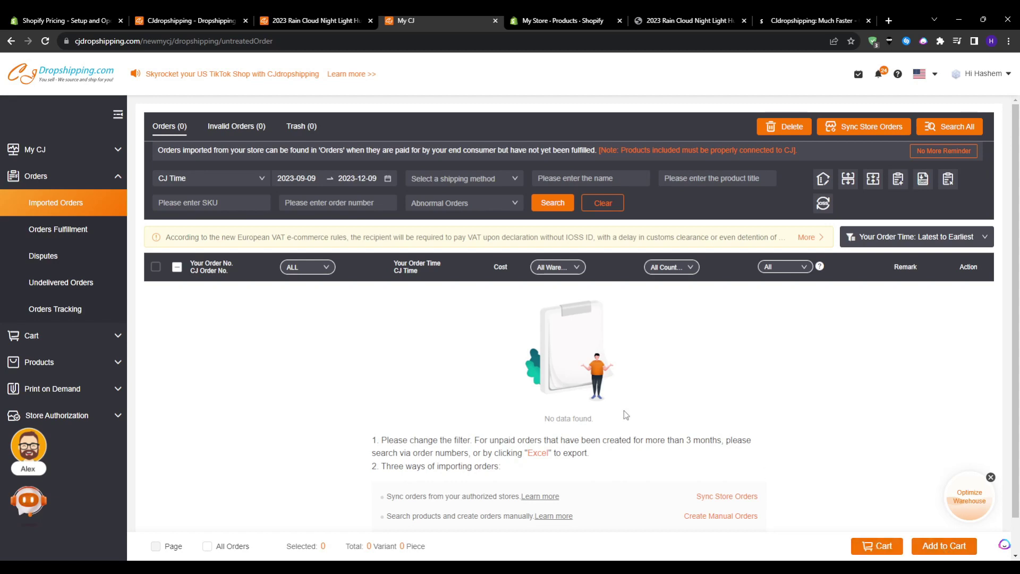
scroll(304, 344, down, 1)
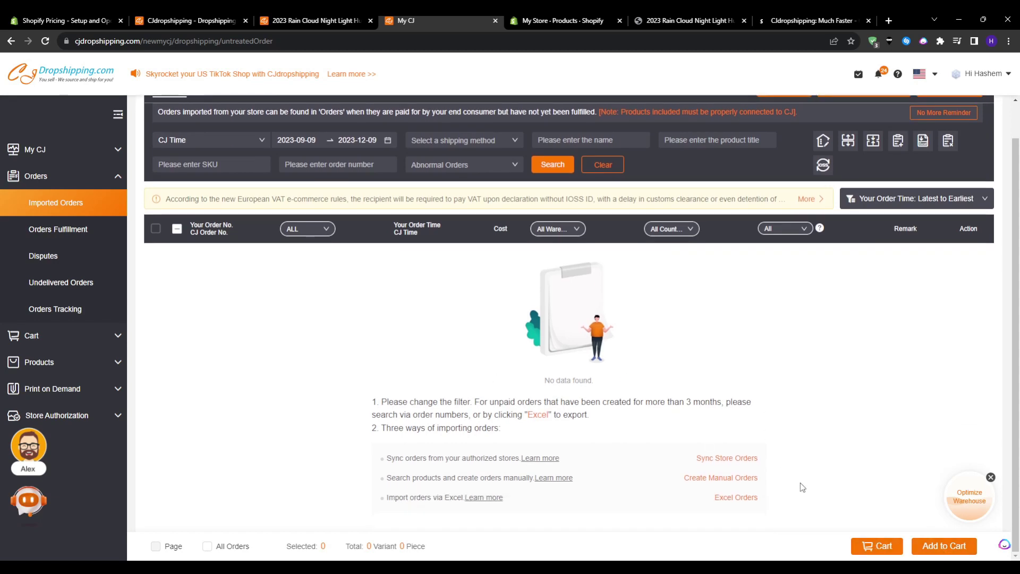
click(881, 546)
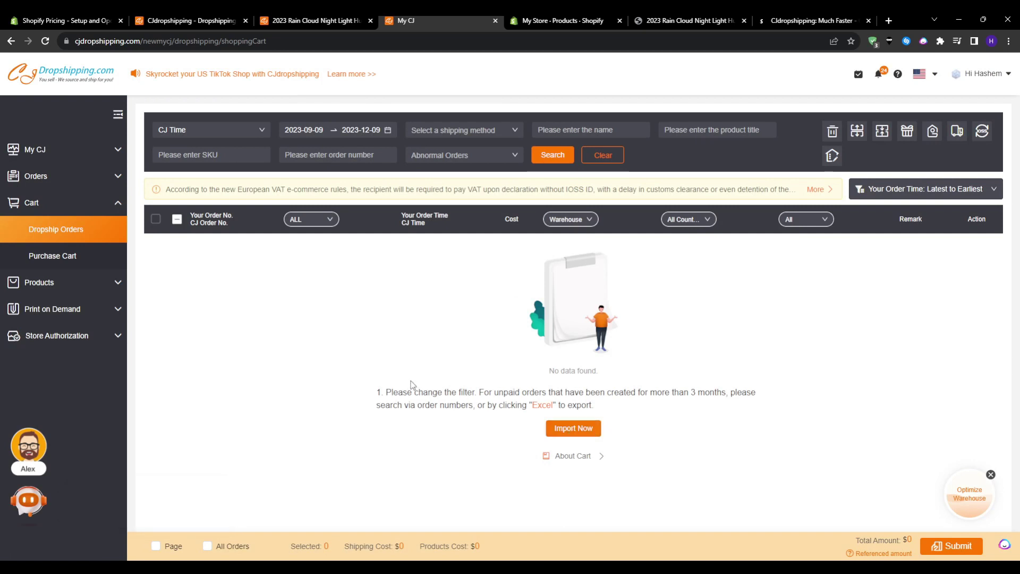
click(954, 547)
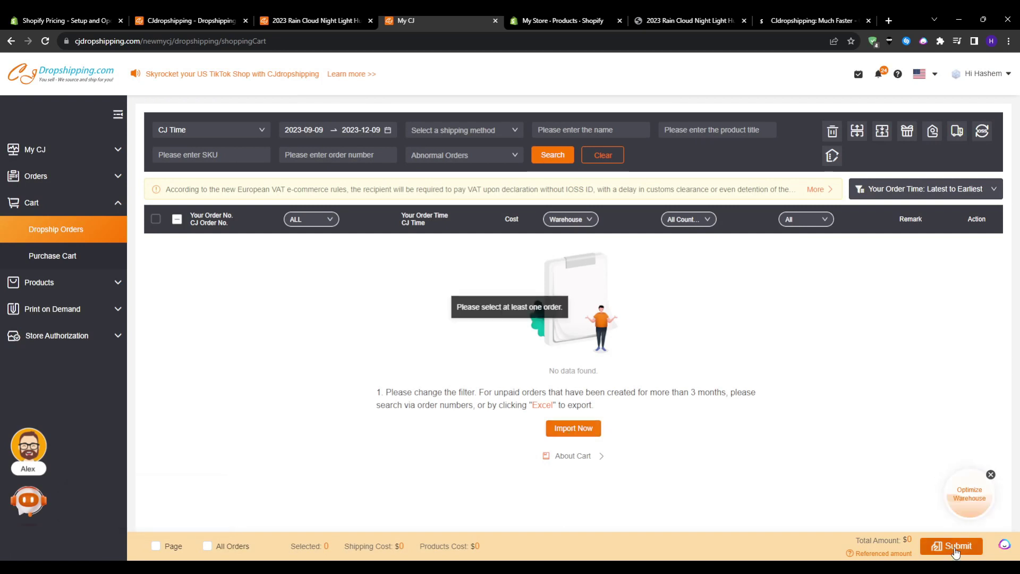